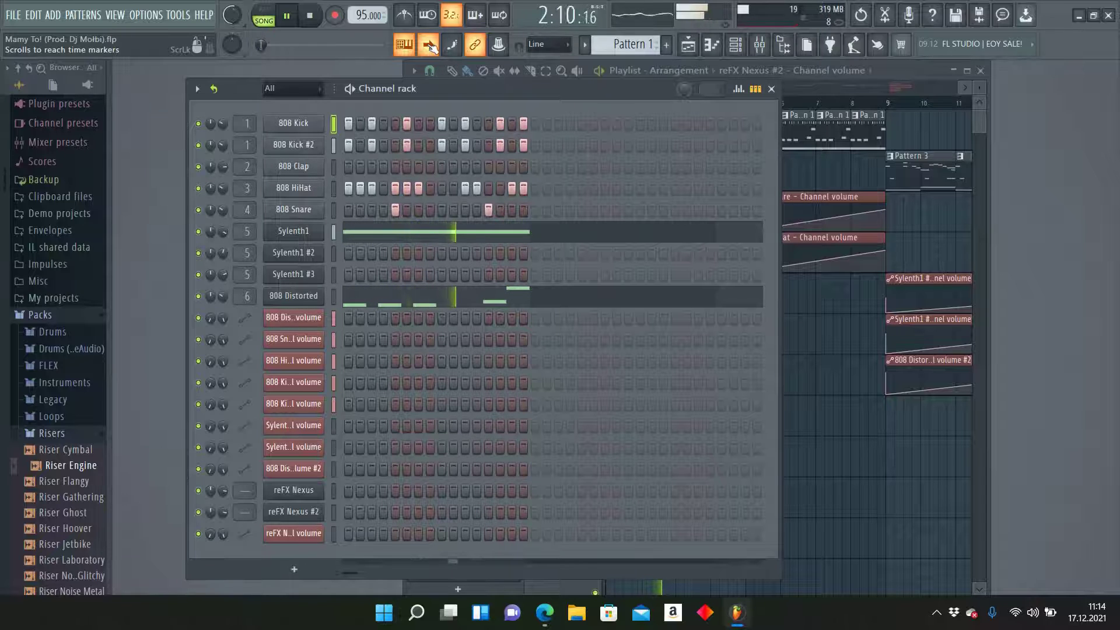
- Inspect the plugin settings of the Sylenth1 and 808 Distorted channels used in Pattern 1
{"action": "left_click", "coordinate": [771, 89]}
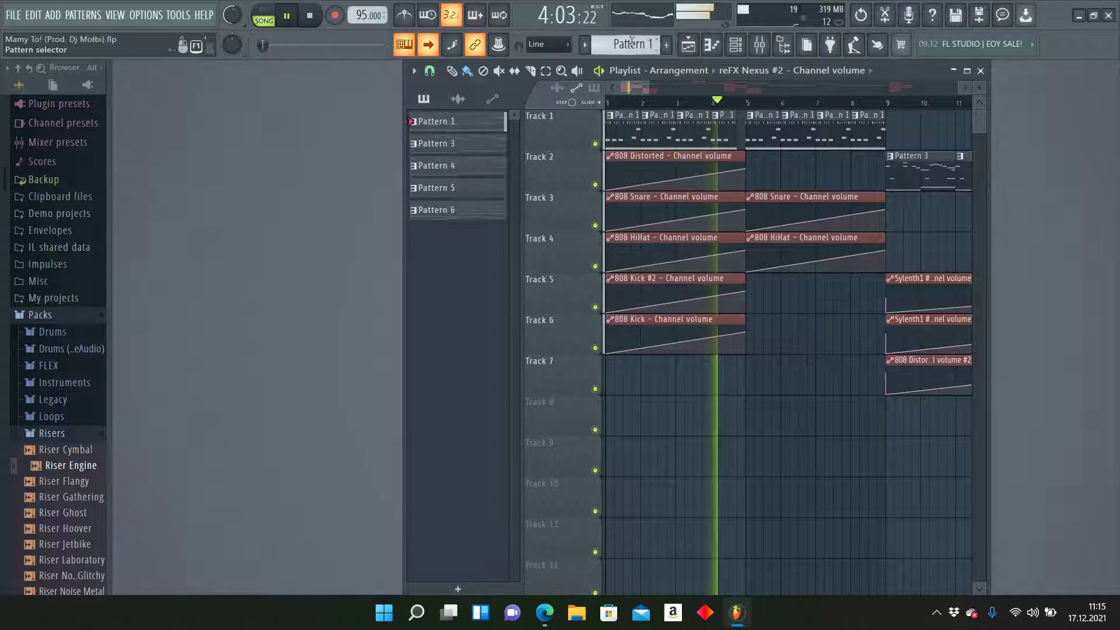
{"action": "left_click", "coordinate": [733, 46]}
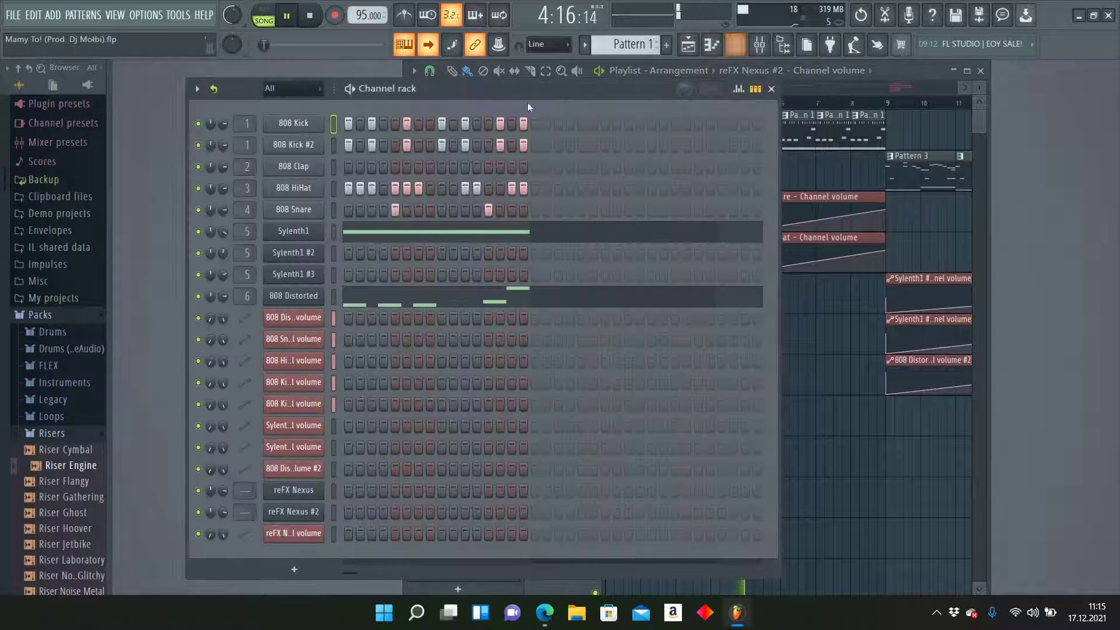
{"action": "left_click", "coordinate": [297, 232]}
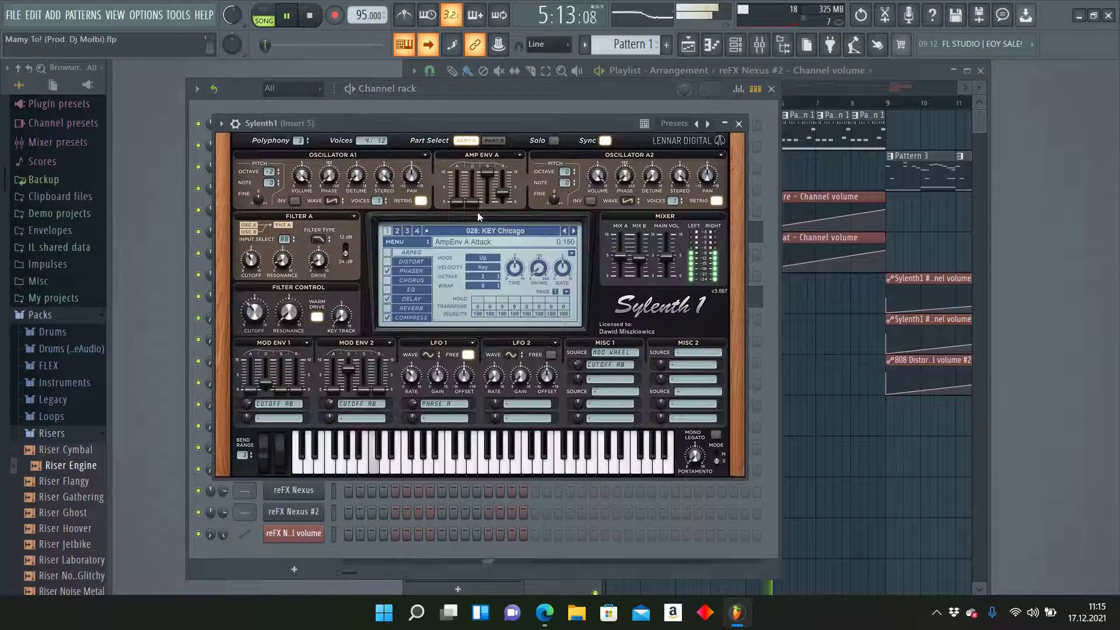
{"action": "left_click", "coordinate": [738, 124]}
{"action": "left_click", "coordinate": [311, 288]}
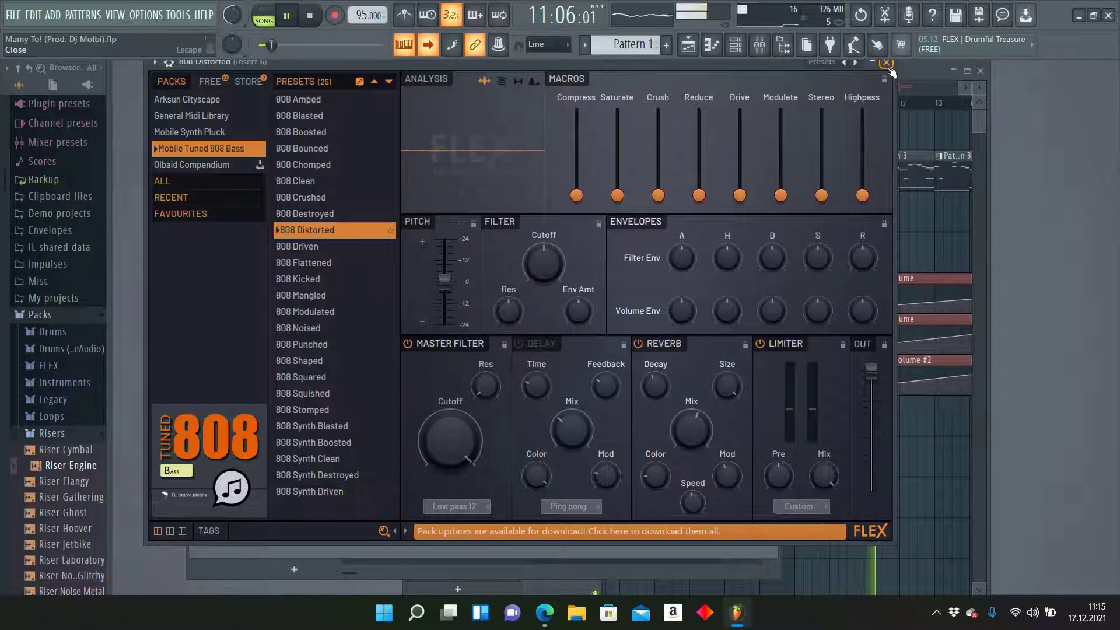
{"action": "left_click", "coordinate": [886, 62]}
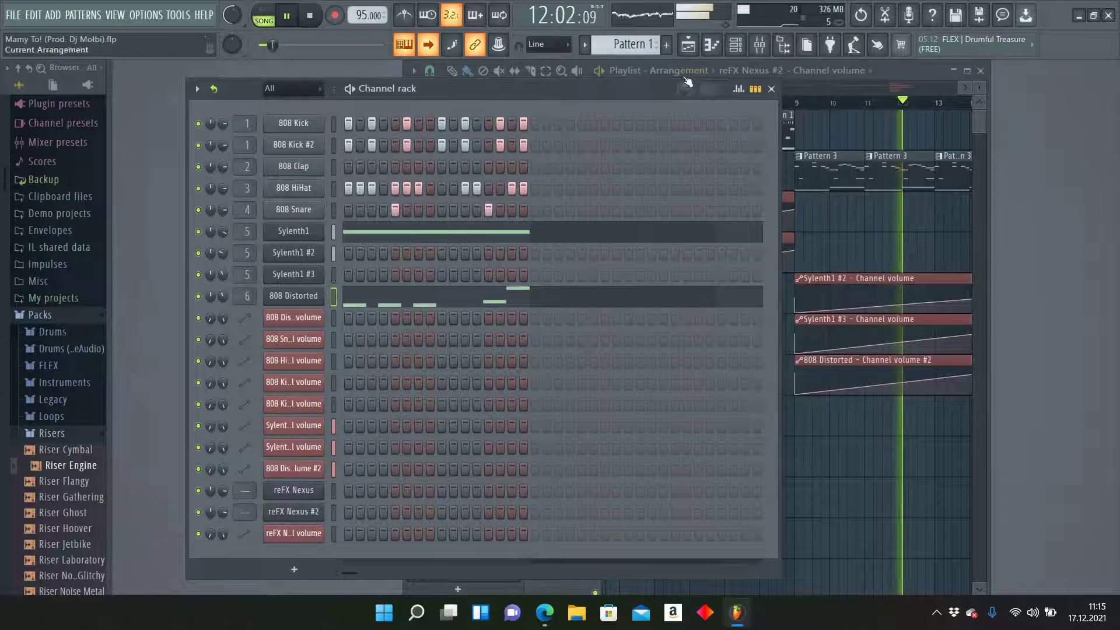
- Go through Pattern 3 to Pattern 4 and inspect the synth presets on the Sylenth1 #3 and Sylenth1 #2 channels
{"action": "scroll", "coordinate": [632, 50], "scroll_direction": "down", "scroll_amount": 2}
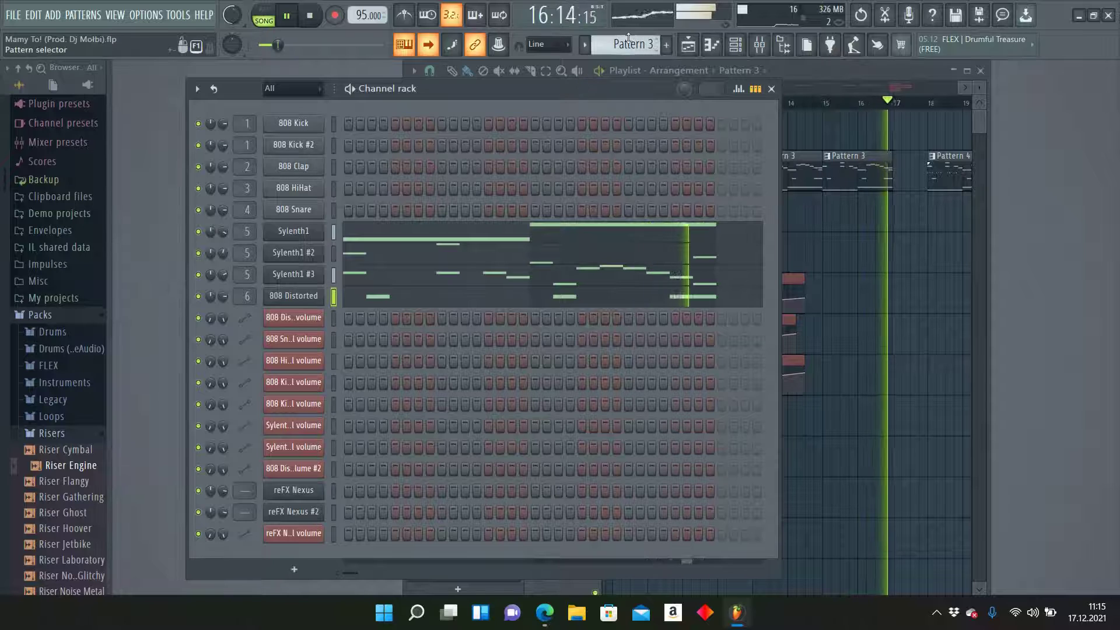
{"action": "scroll", "coordinate": [628, 43], "scroll_direction": "down", "scroll_amount": 1}
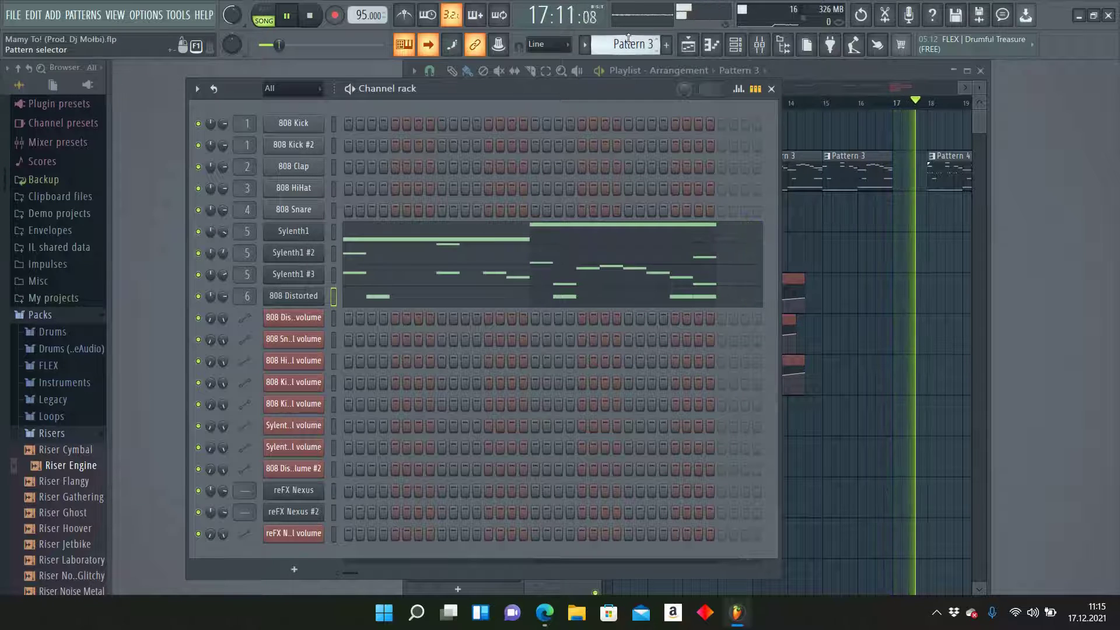
{"action": "left_click", "coordinate": [303, 276]}
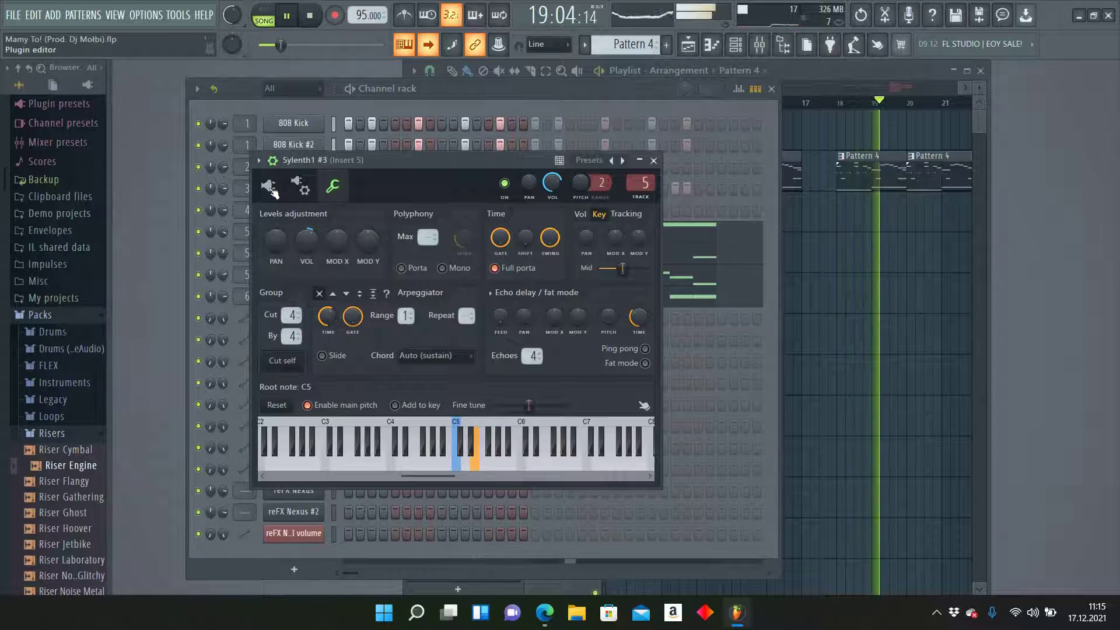
{"action": "left_click", "coordinate": [269, 187]}
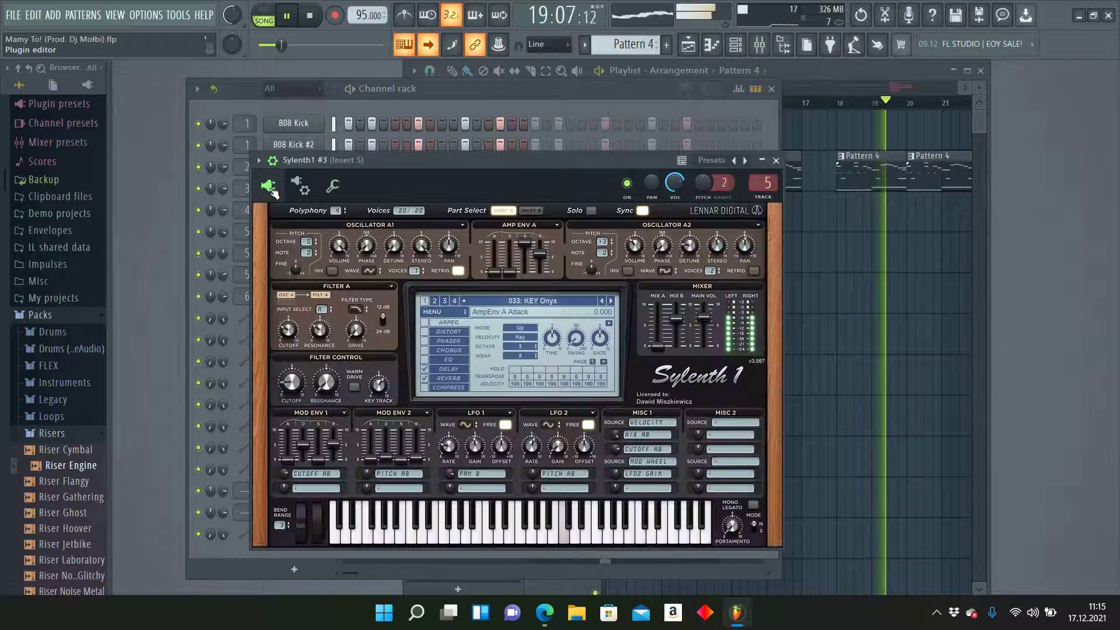
{"action": "left_click", "coordinate": [777, 161]}
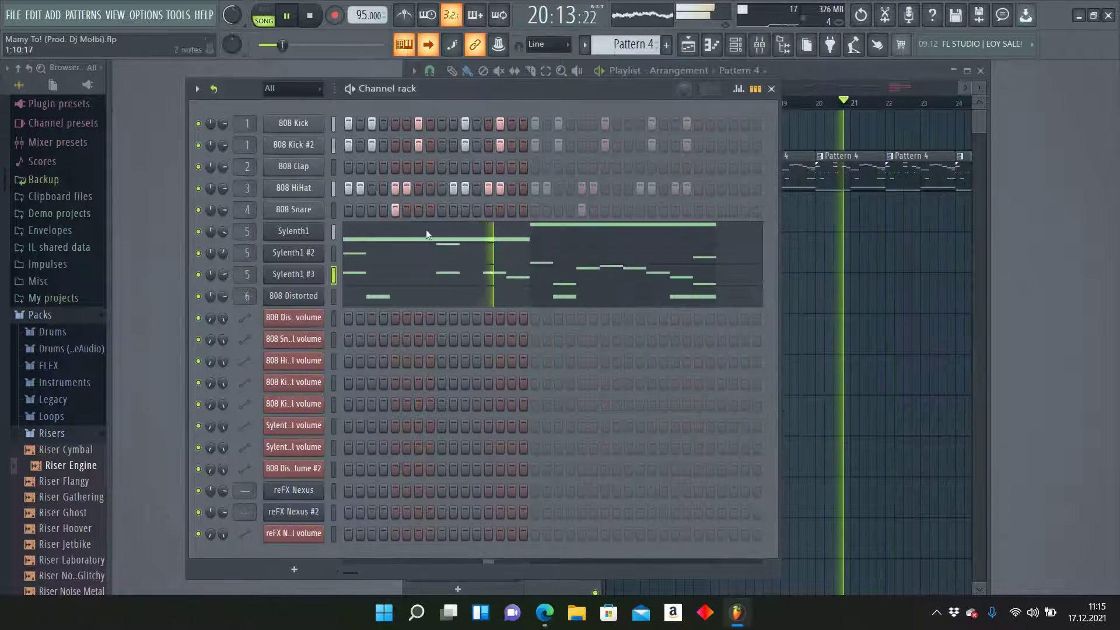
{"action": "left_click", "coordinate": [284, 252]}
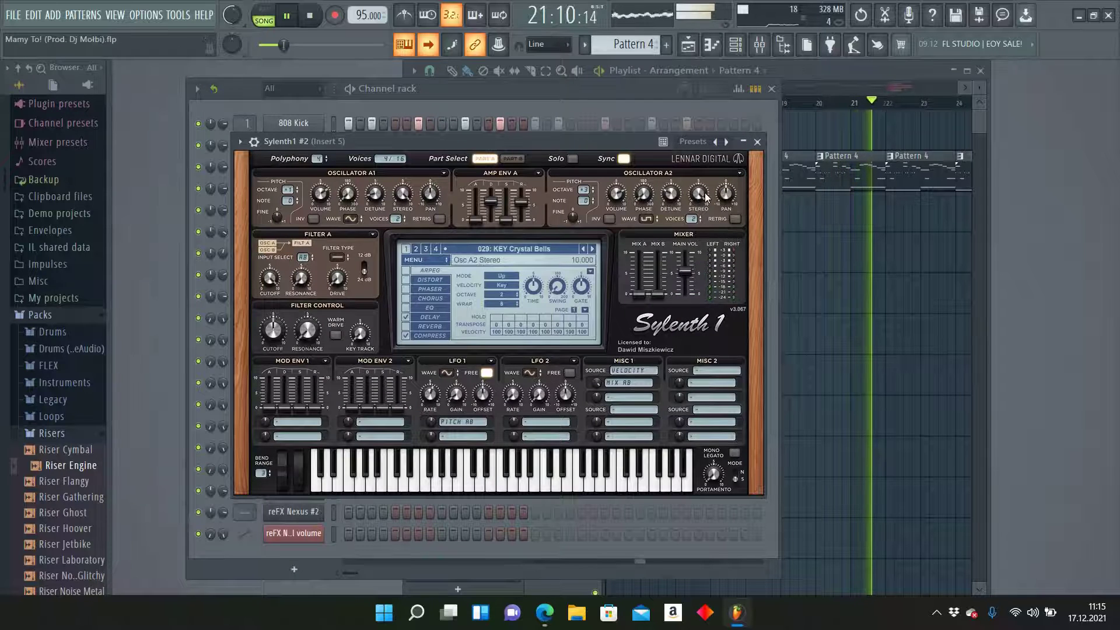
{"action": "left_click", "coordinate": [756, 144]}
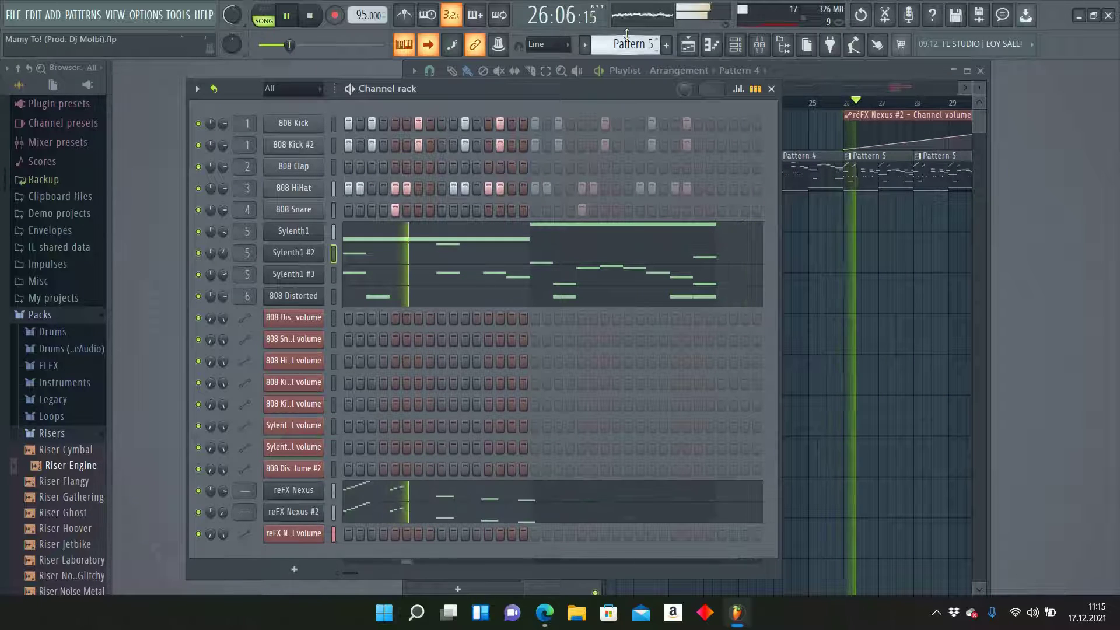
- Examine the reFX Nexus preset and its piano roll notes in Pattern 5, plus the reFX Nexus #2 preset
{"action": "left_click", "coordinate": [304, 495]}
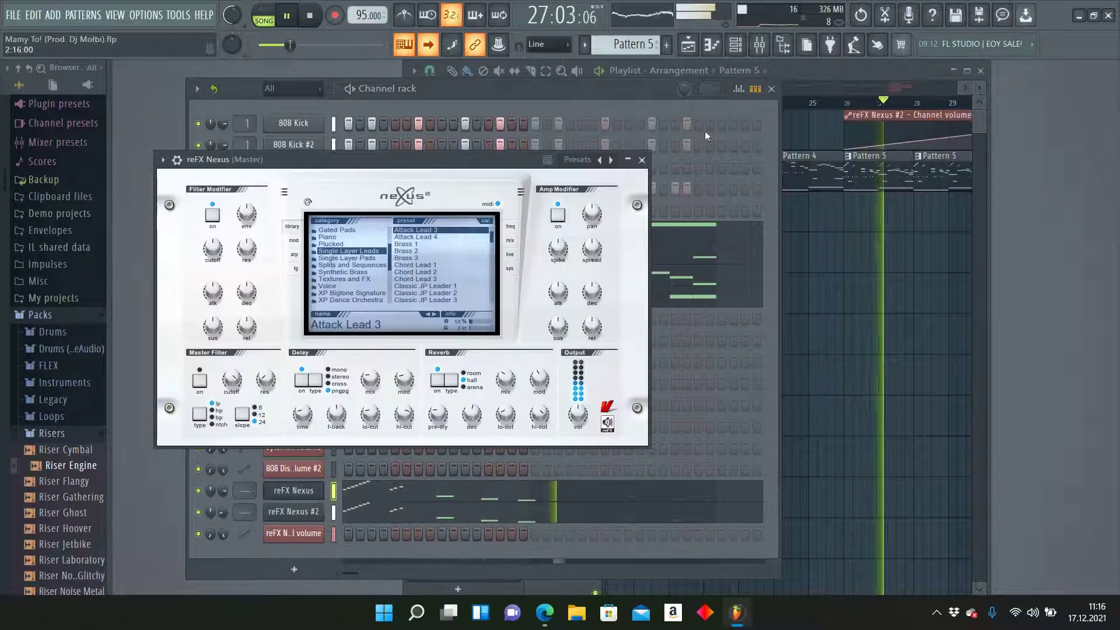
{"action": "left_click", "coordinate": [712, 44]}
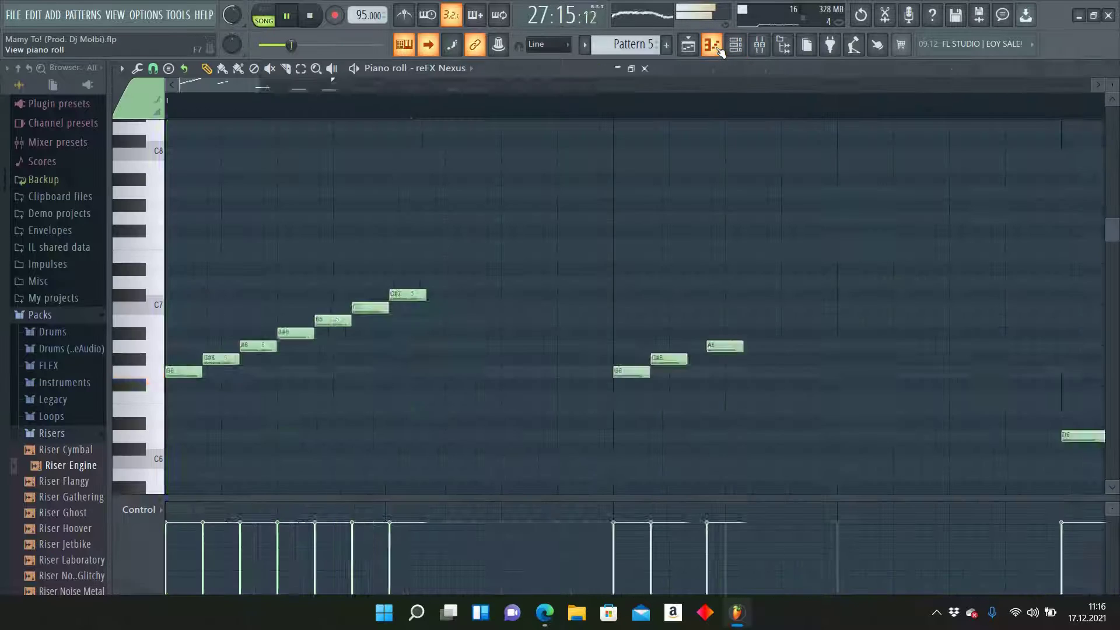
{"action": "scroll", "coordinate": [719, 166], "scroll_direction": "down", "scroll_amount": 2}
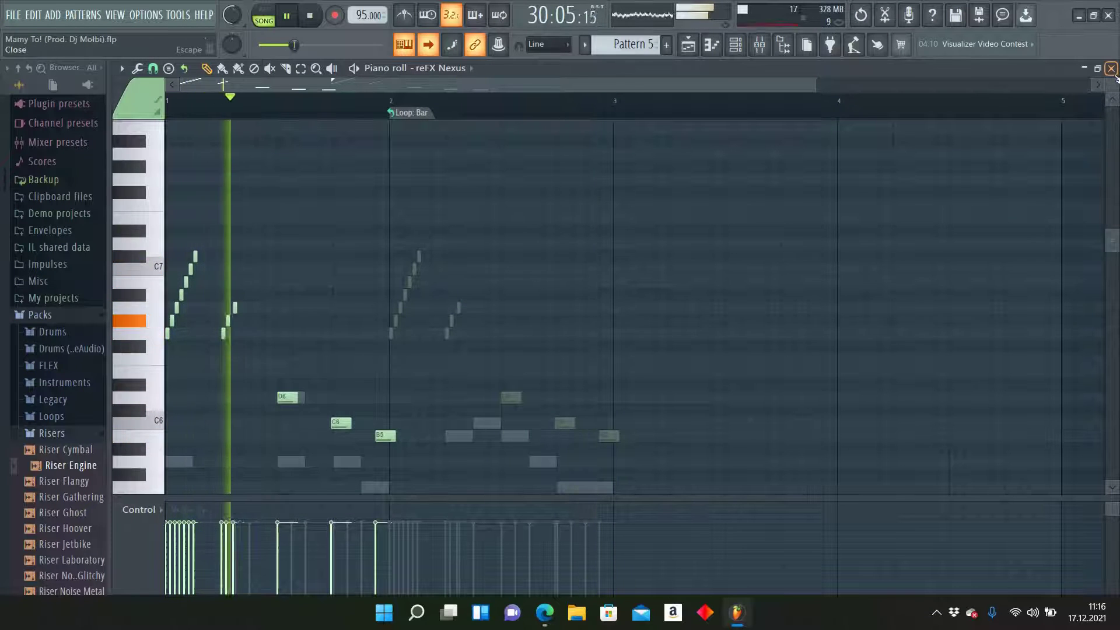
{"action": "key", "text": "F7"}
{"action": "left_click", "coordinate": [641, 160]}
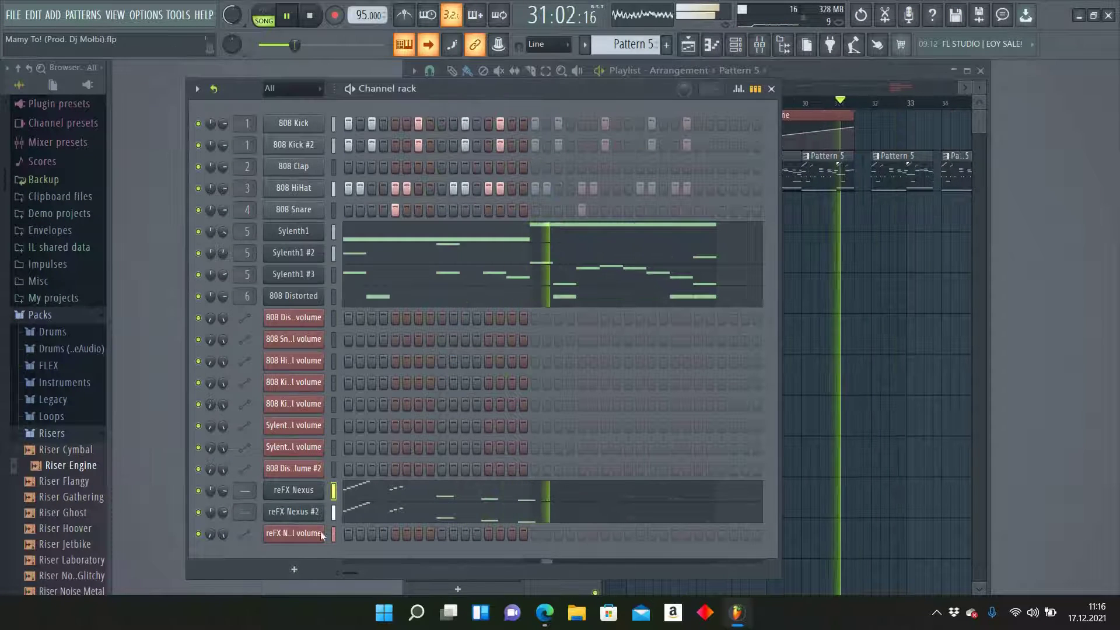
{"action": "left_click", "coordinate": [301, 512]}
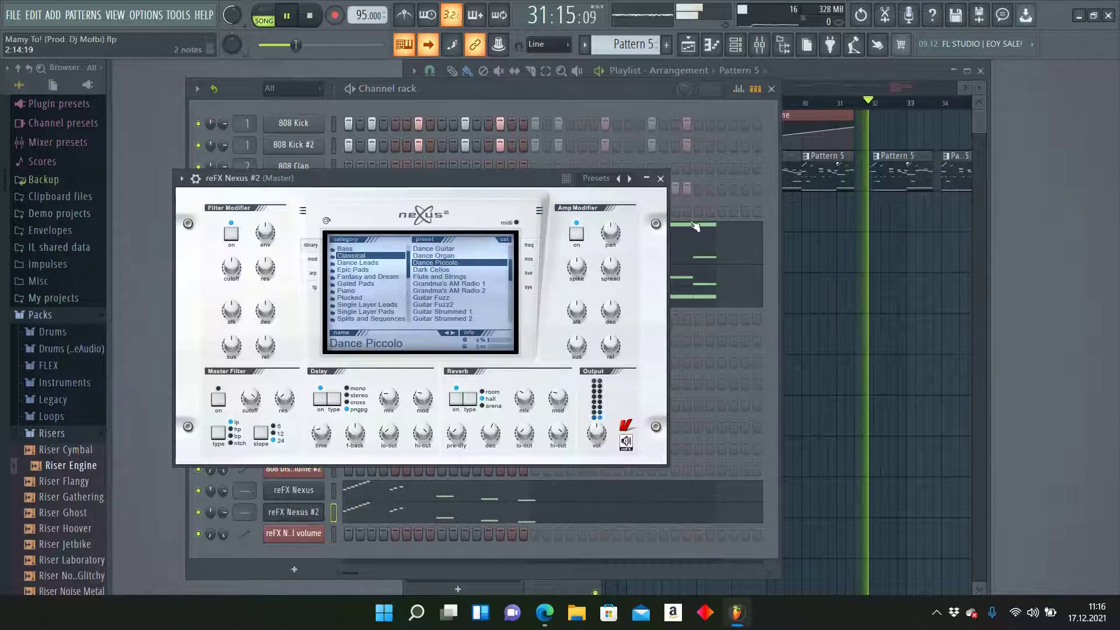
{"action": "left_click", "coordinate": [660, 178]}
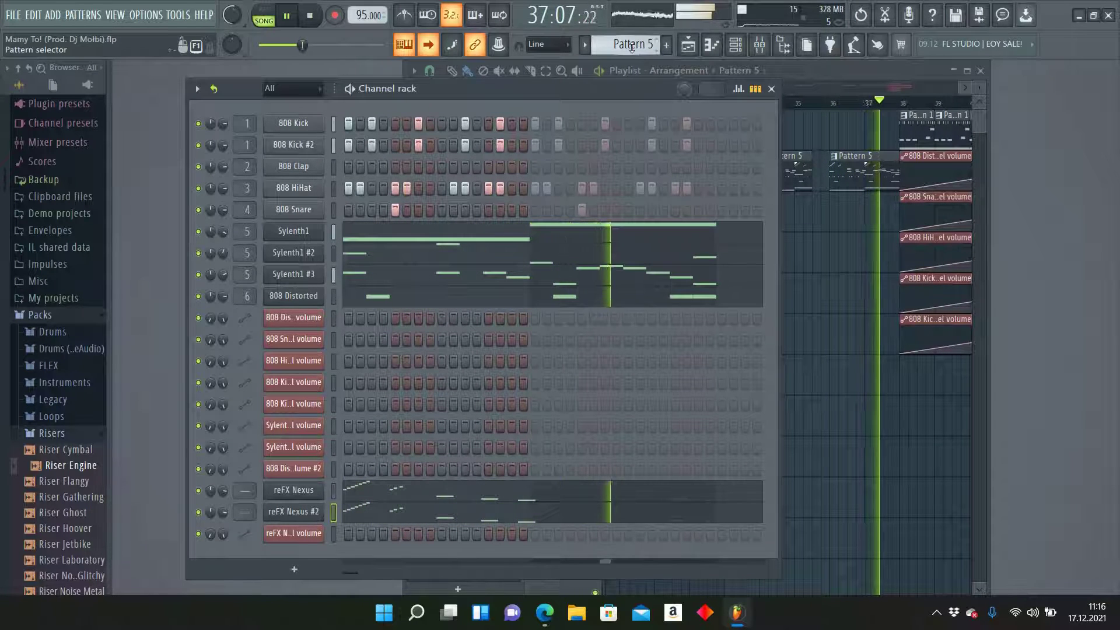
- Return to Pattern 1 to inspect its Sylenth1 preset again, and switch to Pattern 3
{"action": "scroll", "coordinate": [632, 47], "scroll_direction": "up", "scroll_amount": 4}
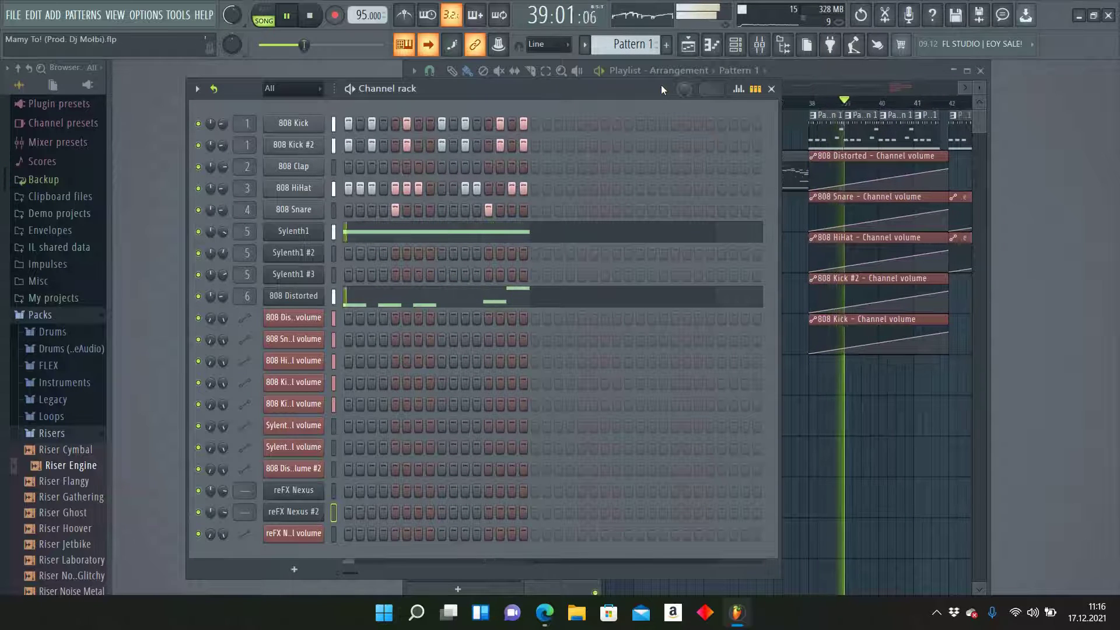
{"action": "left_click", "coordinate": [287, 233]}
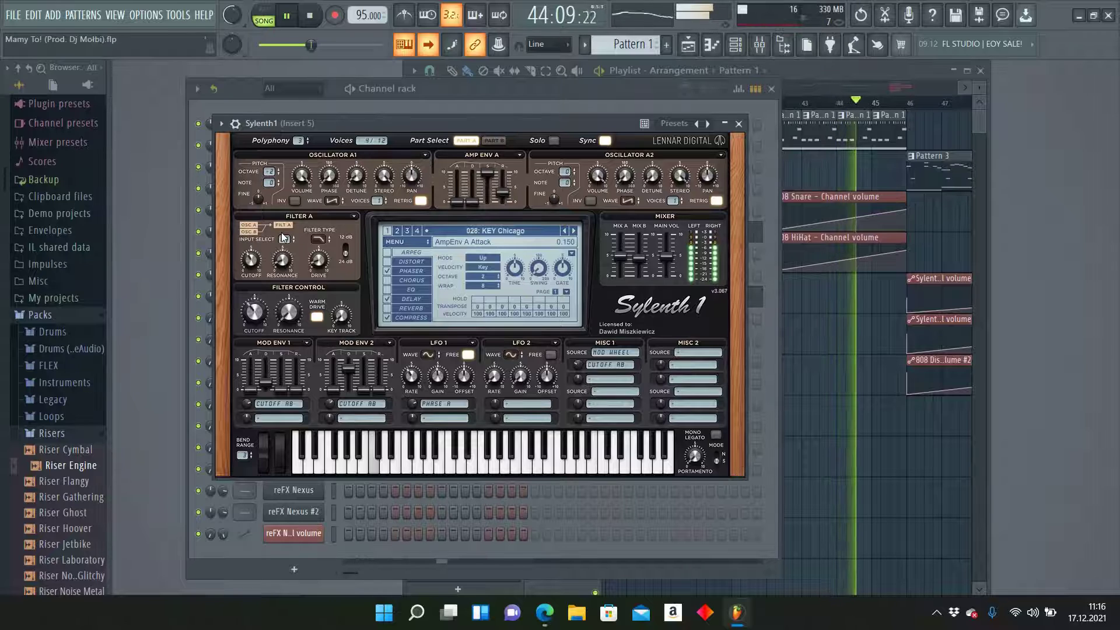
{"action": "left_click", "coordinate": [724, 123]}
{"action": "scroll", "coordinate": [635, 40], "scroll_direction": "down", "scroll_amount": 1}
{"action": "scroll", "coordinate": [634, 44], "scroll_direction": "down", "scroll_amount": 1}
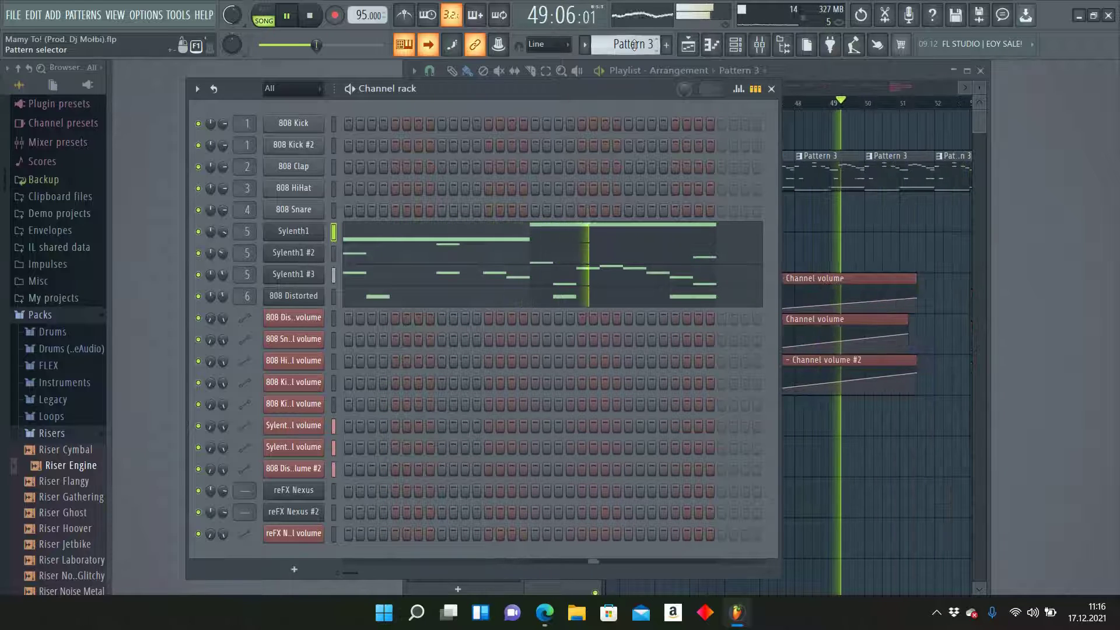
- Examine the Master mixer track's Parametric EQ 2, Stereo Enhancer, Multiband Compressor and Parametric EQ effects, and close their windows and the mixer
{"action": "left_click", "coordinate": [759, 43]}
{"action": "left_click", "coordinate": [179, 121]}
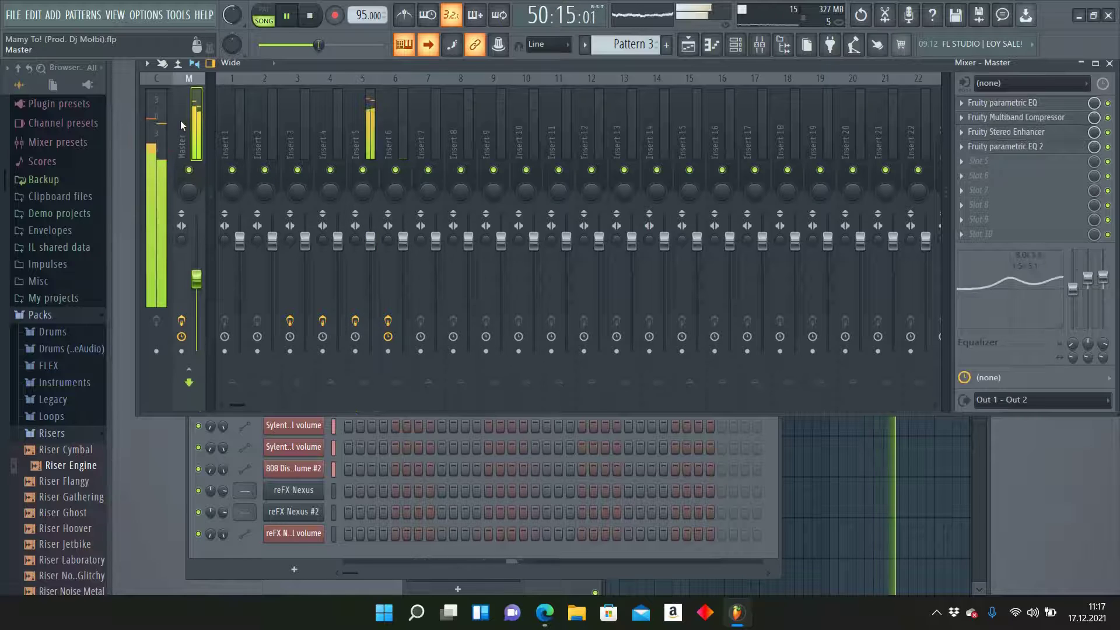
{"action": "left_click", "coordinate": [1000, 146]}
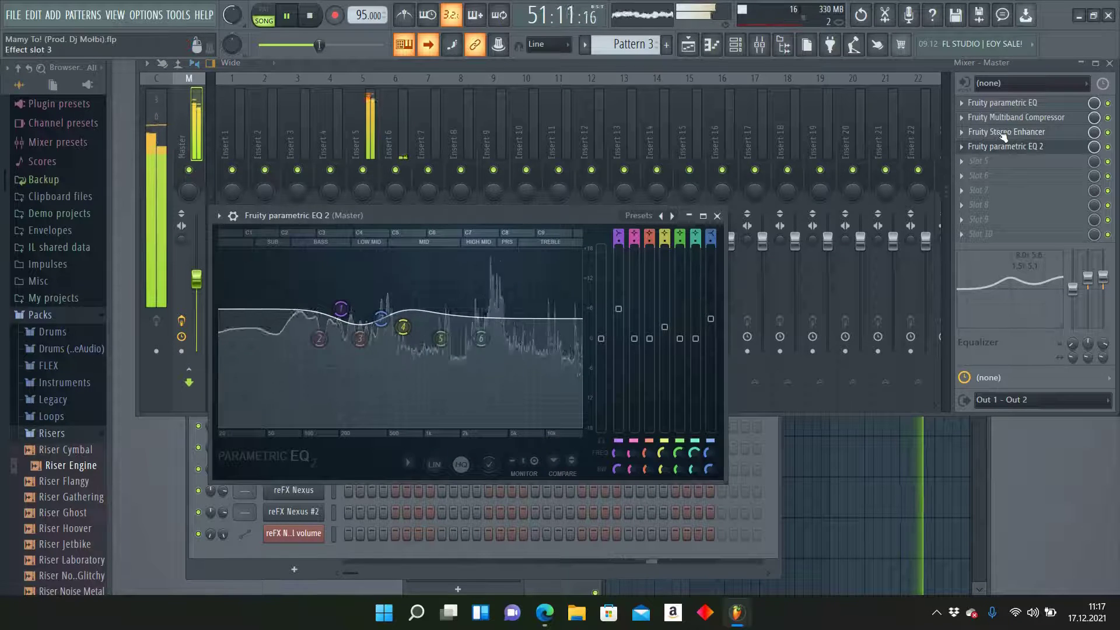
{"action": "left_click", "coordinate": [1003, 133]}
{"action": "left_click", "coordinate": [999, 121]}
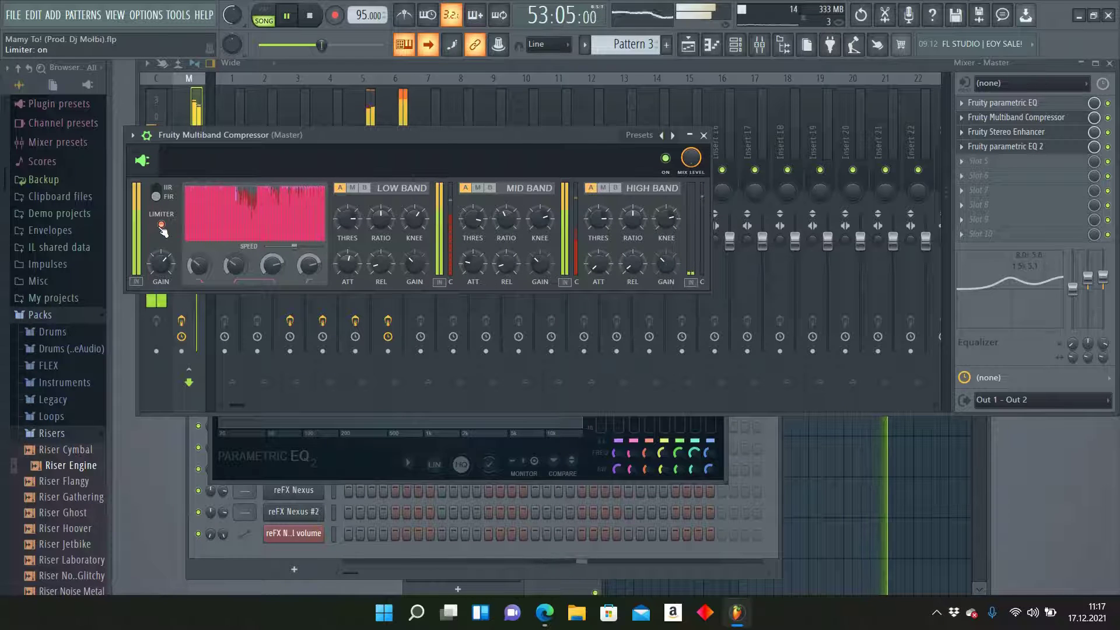
{"action": "left_click", "coordinate": [1006, 107]}
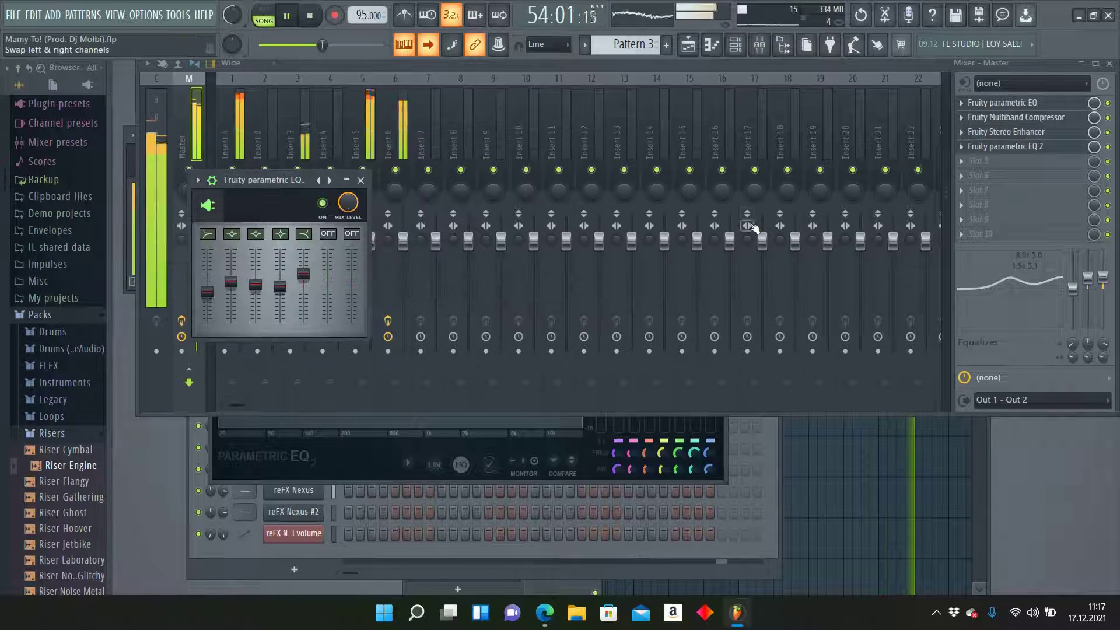
{"action": "left_click", "coordinate": [361, 179]}
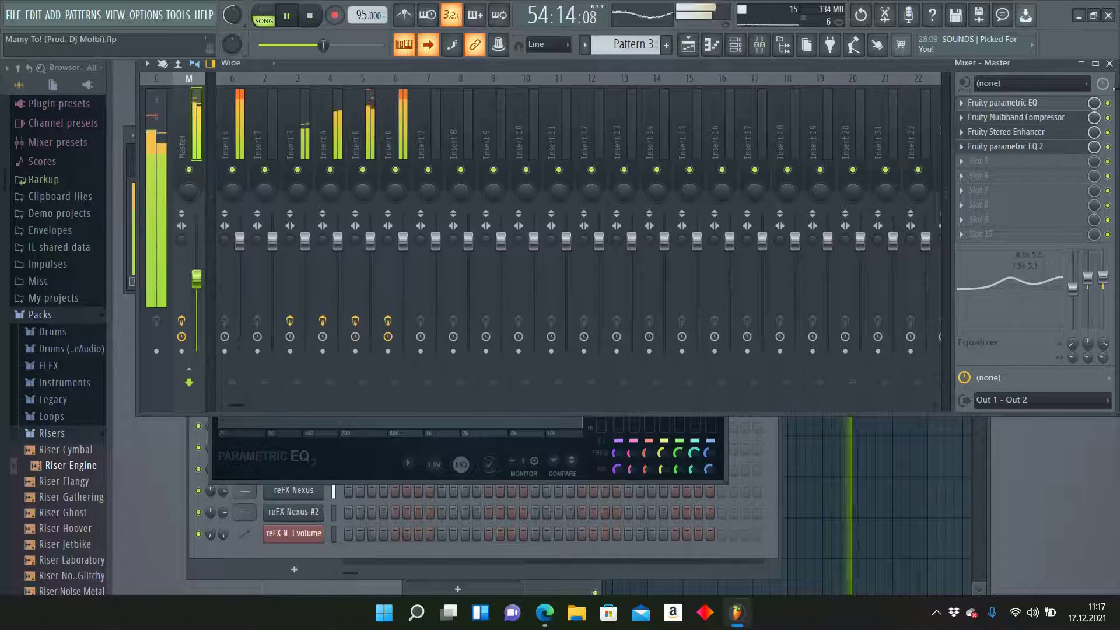
{"action": "left_click", "coordinate": [1109, 65]}
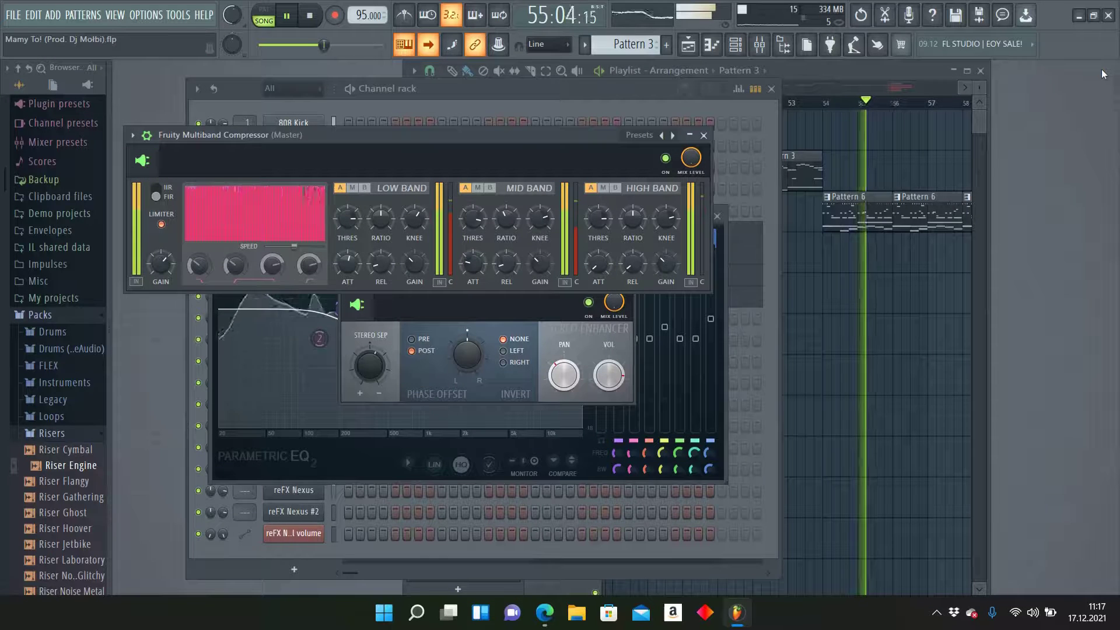
{"action": "left_click", "coordinate": [704, 135]}
{"action": "left_click", "coordinate": [635, 283]}
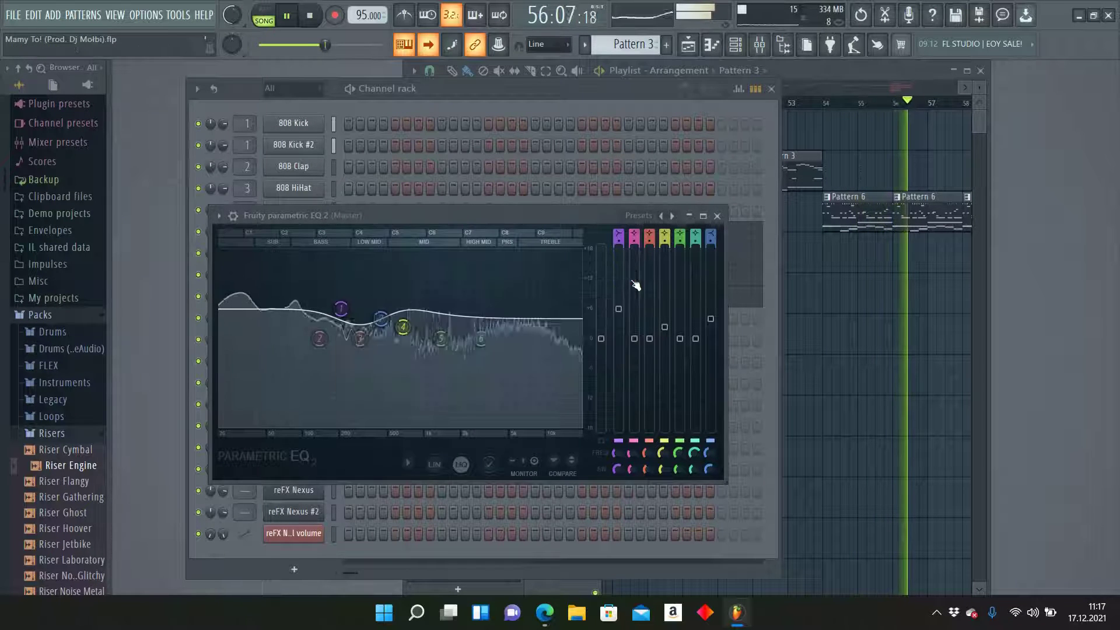
{"action": "left_click", "coordinate": [717, 216]}
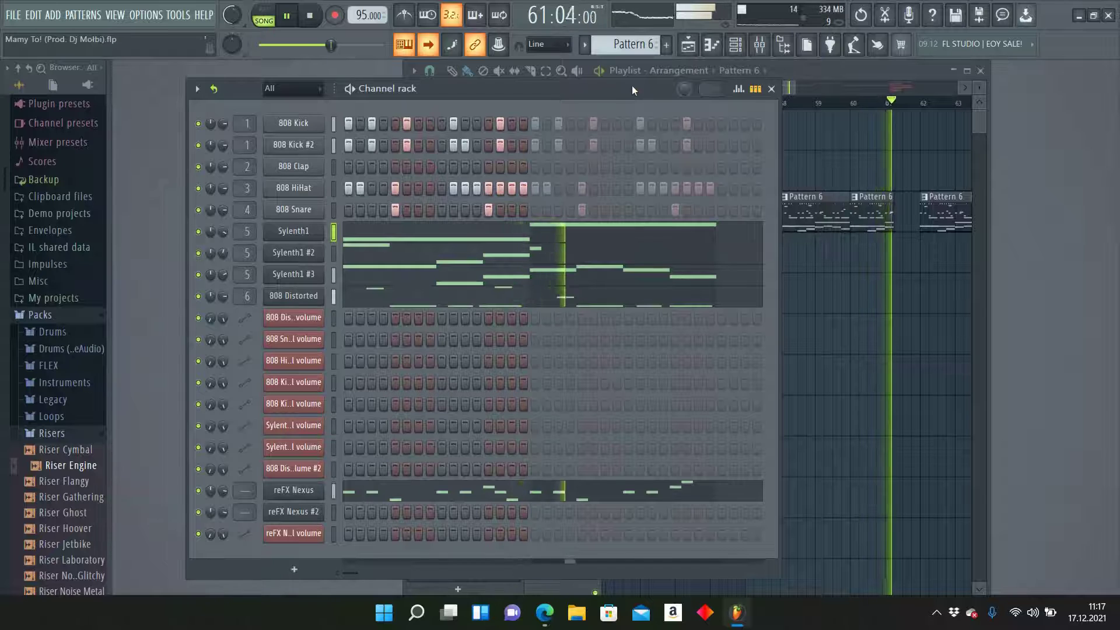
- Hide the Channel rack and inspect the Fruity Multiband Compressor on the Master mixer track
{"action": "left_click", "coordinate": [735, 44]}
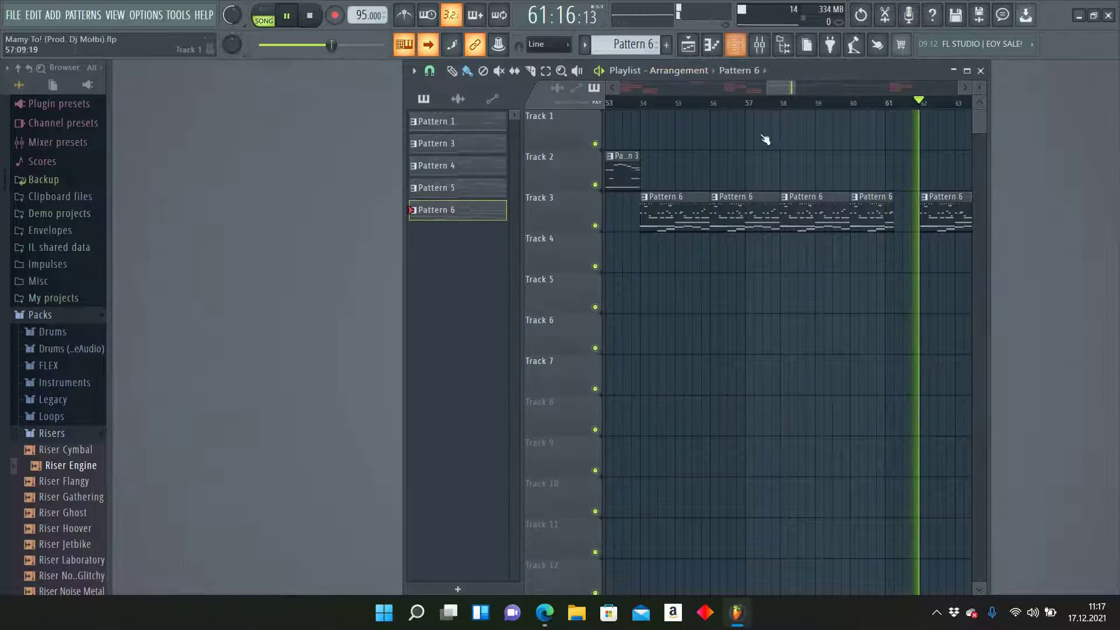
{"action": "key", "text": "F9"}
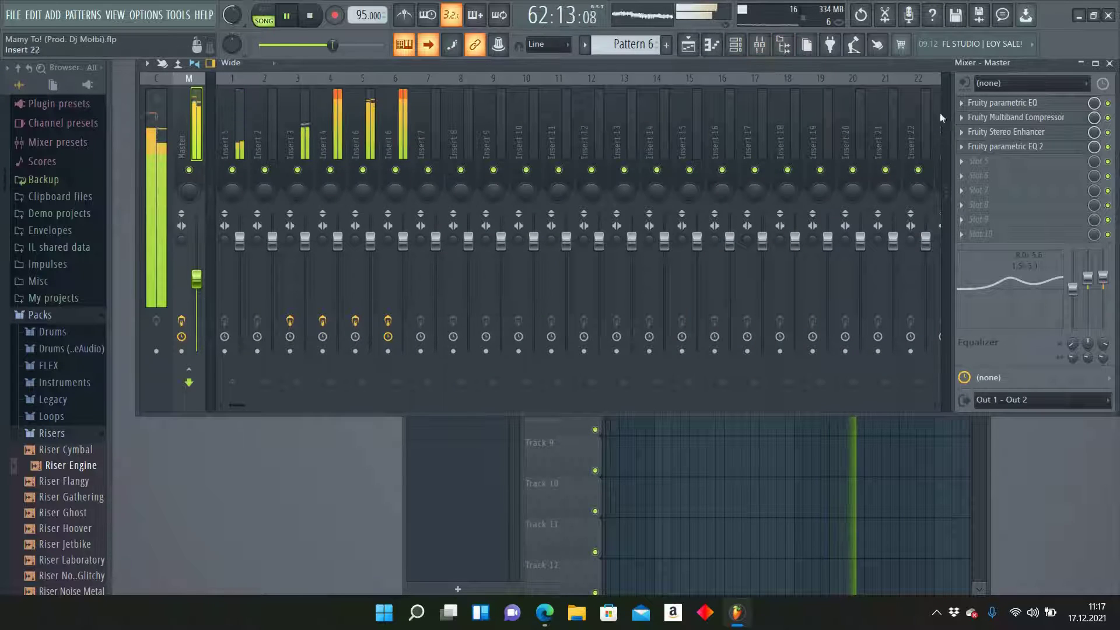
{"action": "left_click", "coordinate": [1009, 118]}
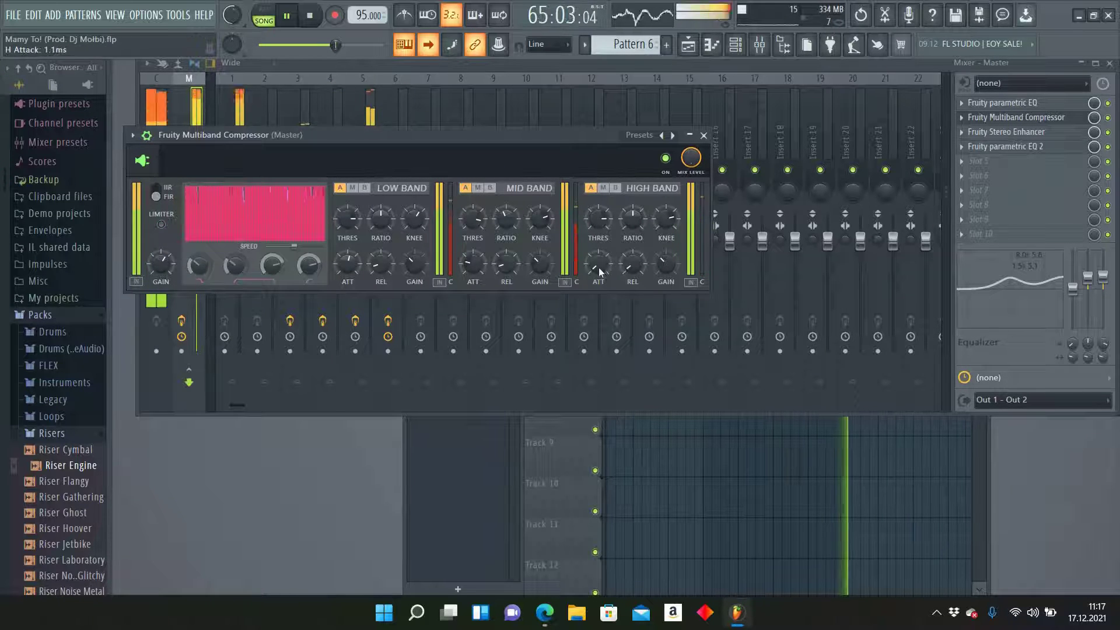
{"action": "left_click", "coordinate": [703, 135]}
{"action": "left_click", "coordinate": [1109, 63]}
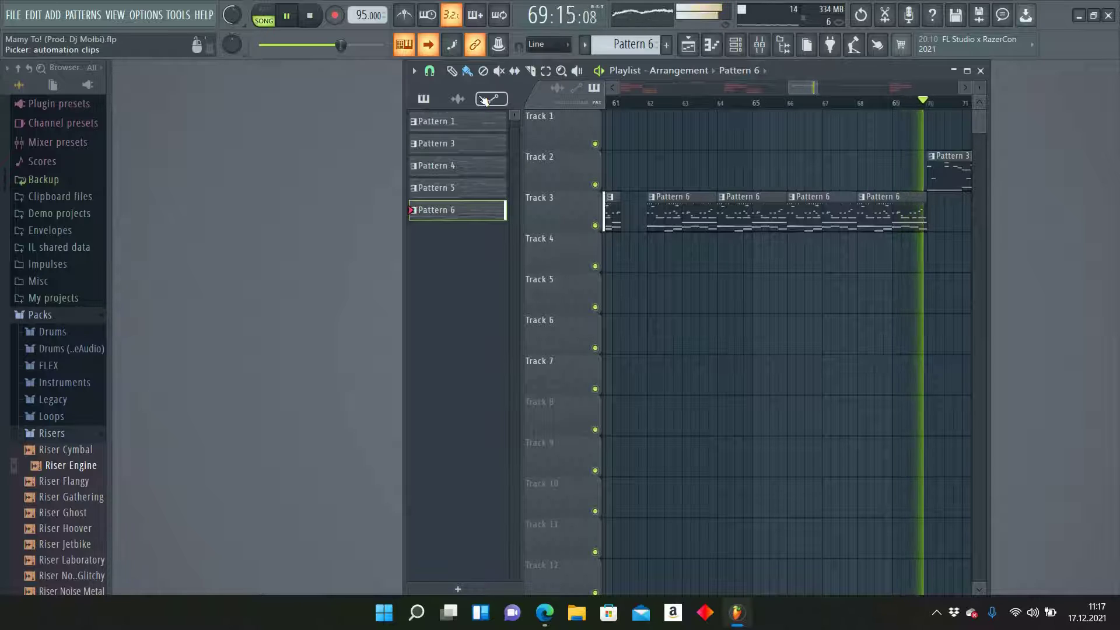
- Select Pattern 3 and check the limiter of the Master track's Fruity Multiband Compressor
{"action": "scroll", "coordinate": [627, 45], "scroll_direction": "up", "scroll_amount": 2}
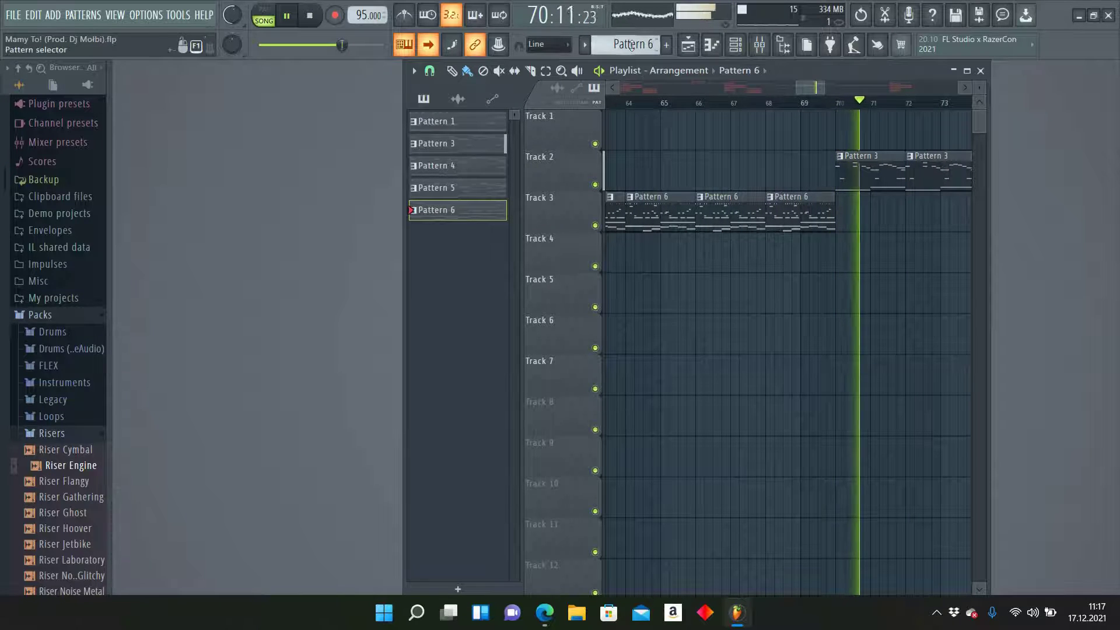
{"action": "scroll", "coordinate": [630, 46], "scroll_direction": "up", "scroll_amount": 1}
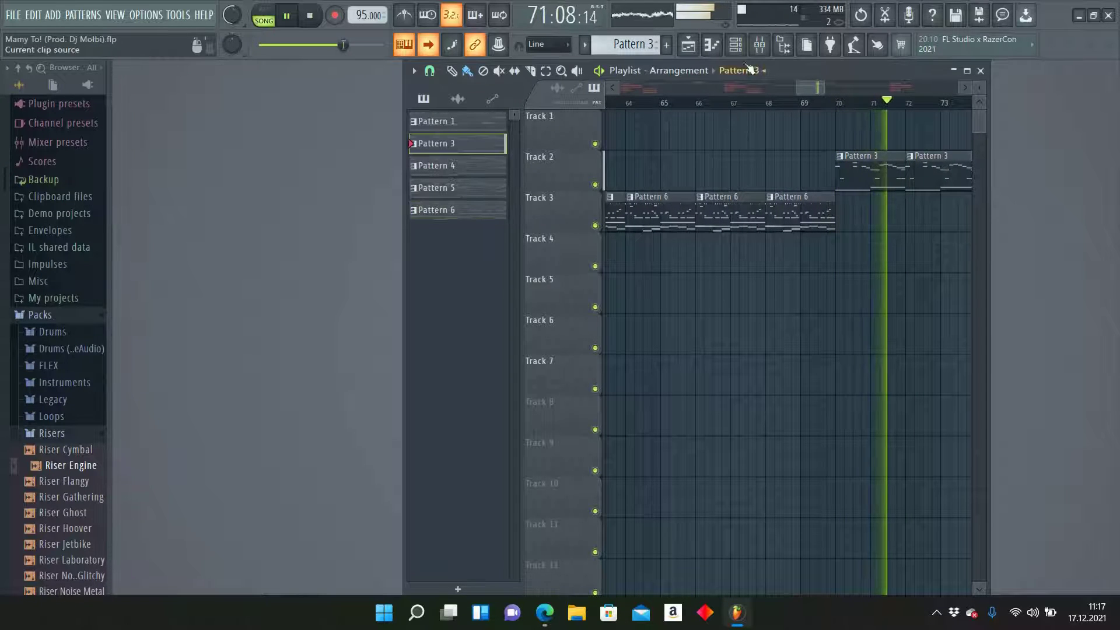
{"action": "left_click", "coordinate": [758, 46]}
{"action": "left_click", "coordinate": [1003, 119]}
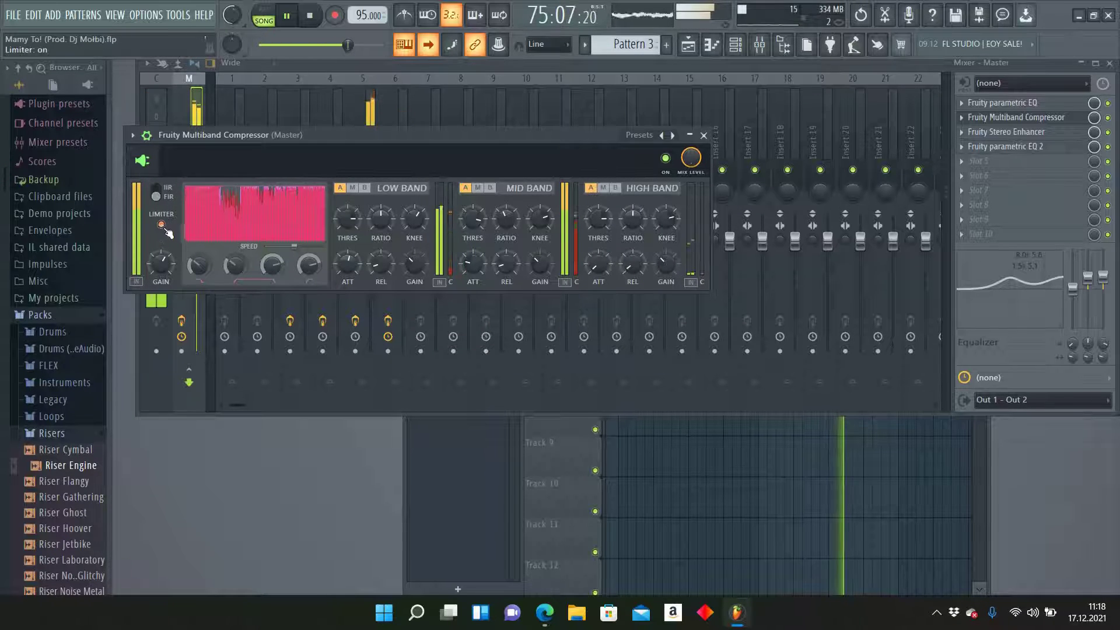
{"action": "left_click", "coordinate": [704, 136]}
{"action": "left_click", "coordinate": [1110, 65]}
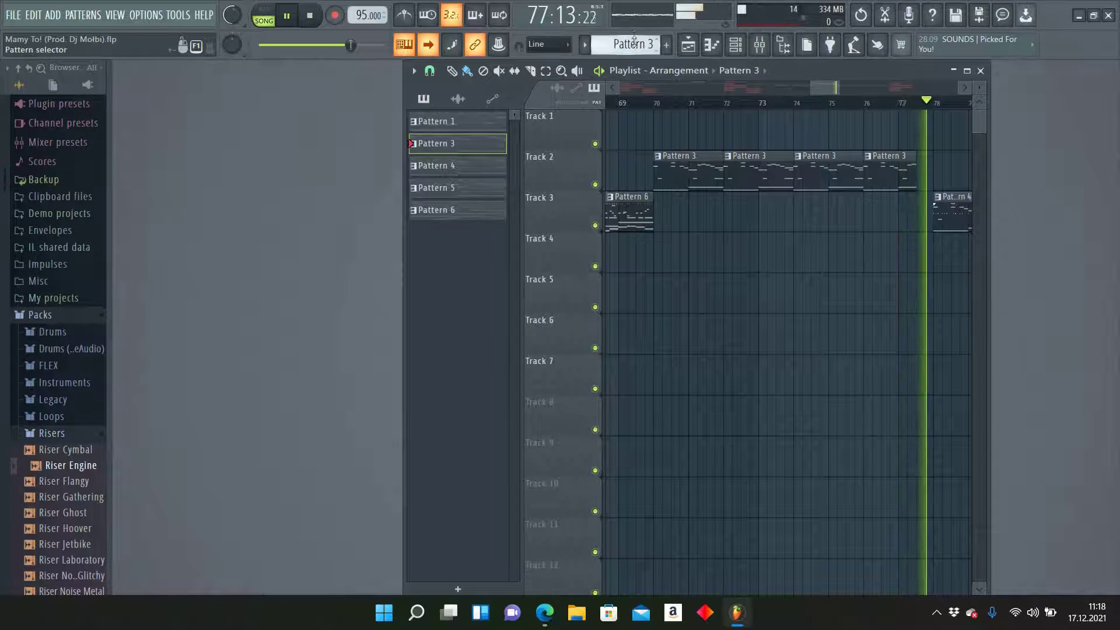
- Select Pattern 4 as the active pattern
{"action": "scroll", "coordinate": [637, 44], "scroll_direction": "down", "scroll_amount": 1}
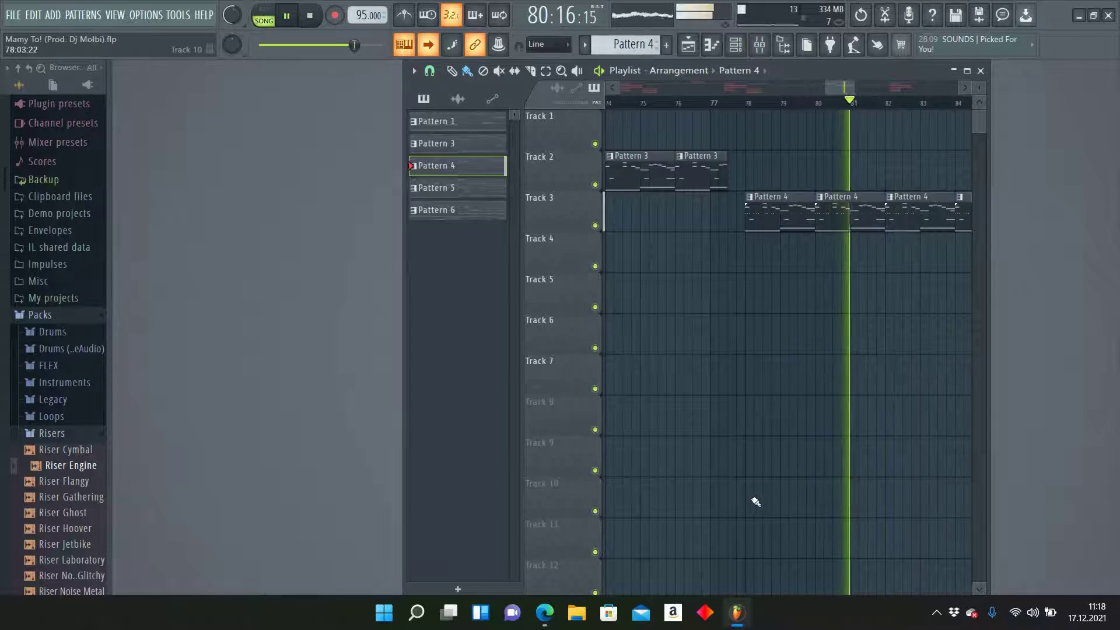
{"action": "left_click", "coordinate": [936, 611]}
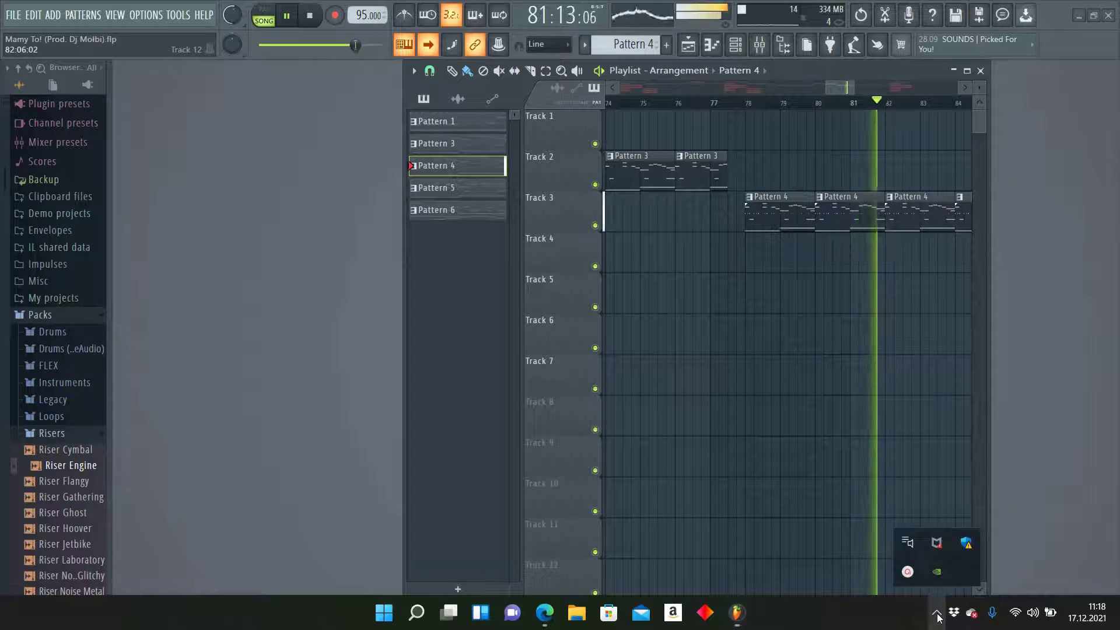
{"action": "left_click", "coordinate": [908, 572]}
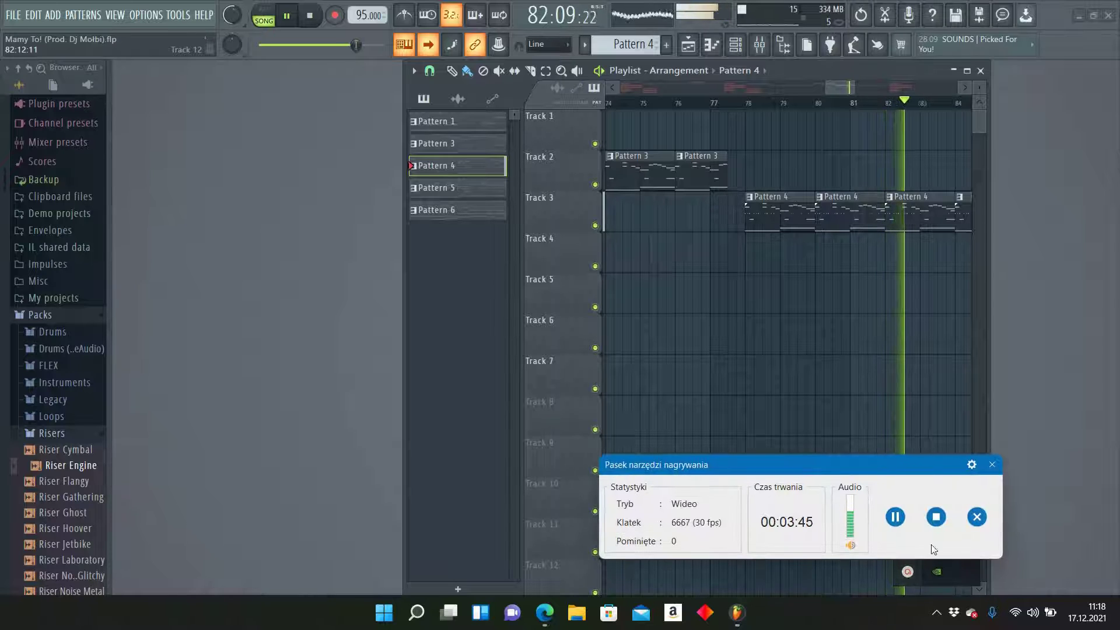